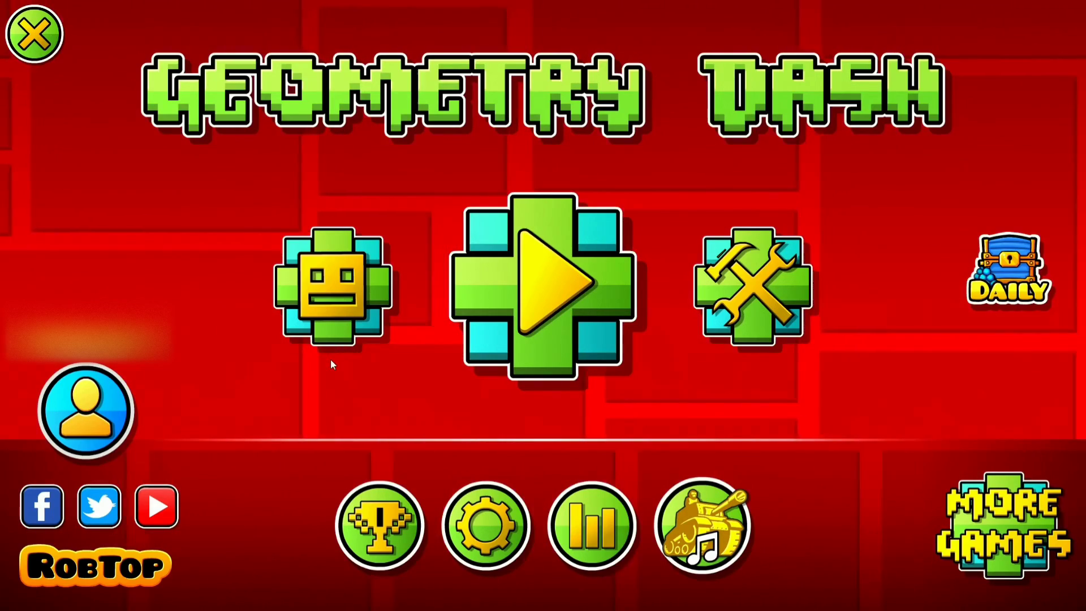
# Play a short attempt of the Stereo Madness level, then exit it and return to the main menu.
pyautogui.click(529, 305)
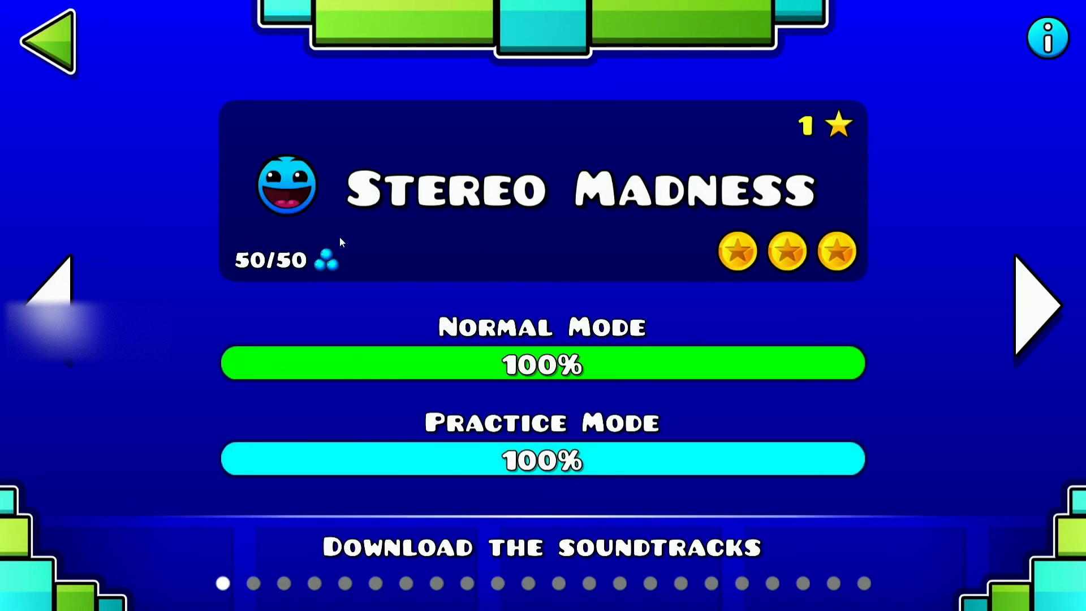
pyautogui.click(339, 237)
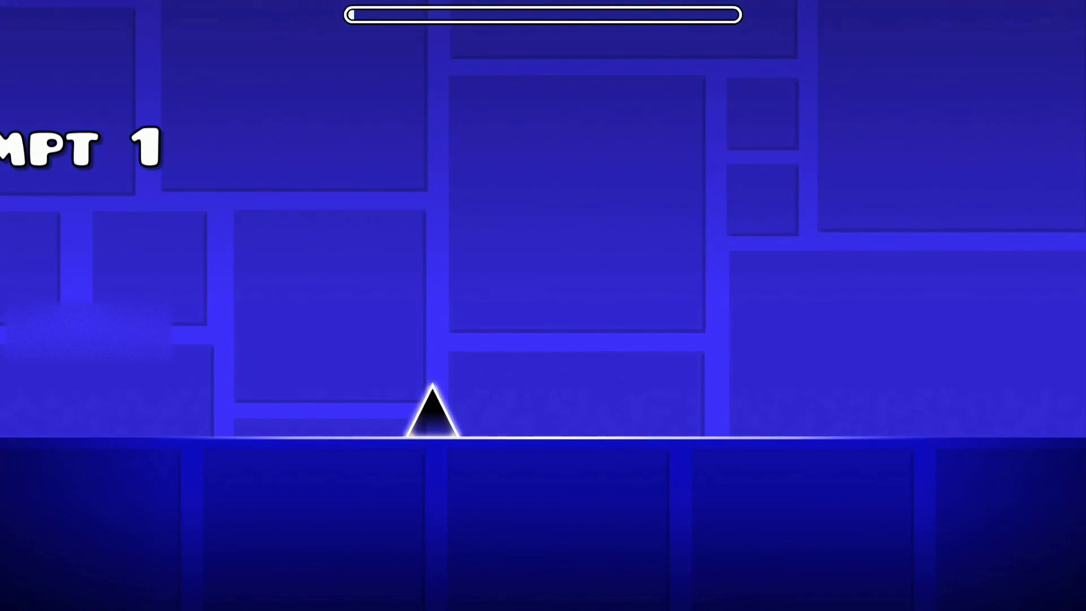
pyautogui.press('space')
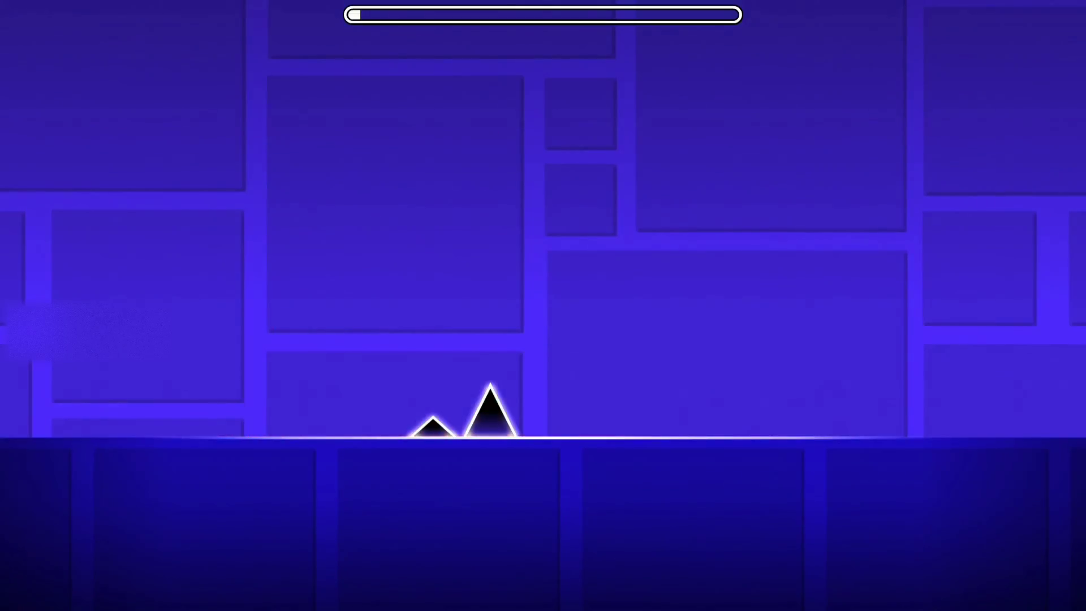
pyautogui.press('Escape')
pyautogui.click(730, 355)
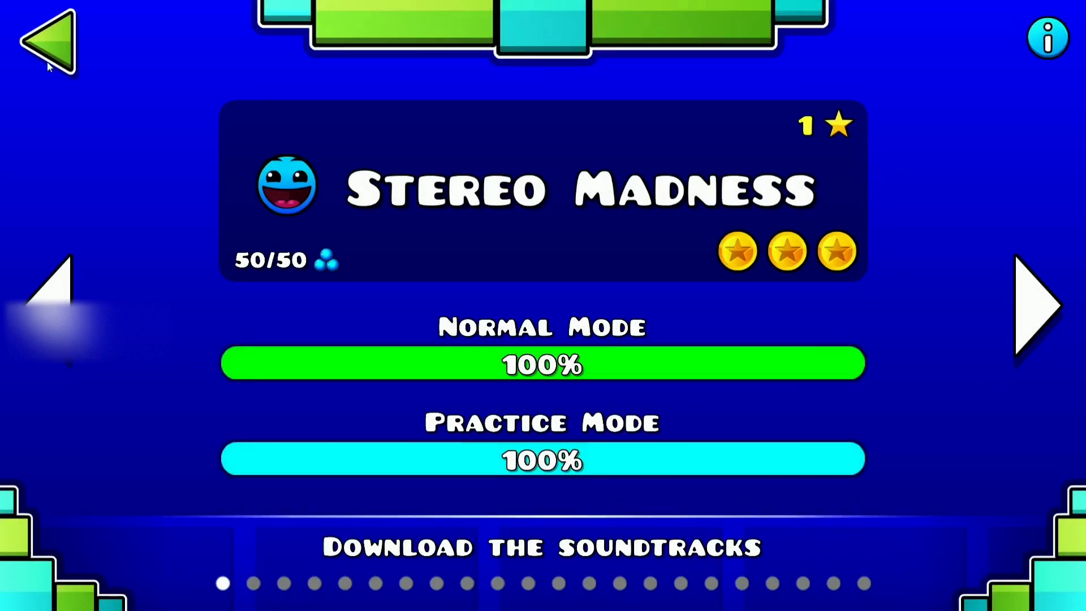
pyautogui.click(61, 38)
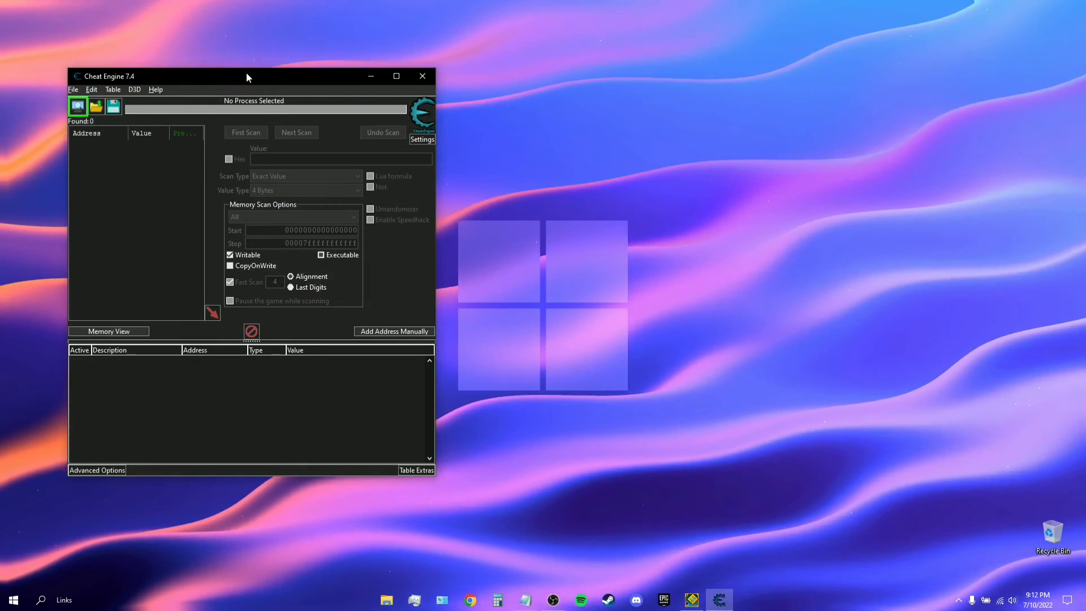
# In Cheat Engine, centre the window on the desktop and open the Geometry Dash process.
pyautogui.moveTo(246, 73); pyautogui.dragTo(548, 102)
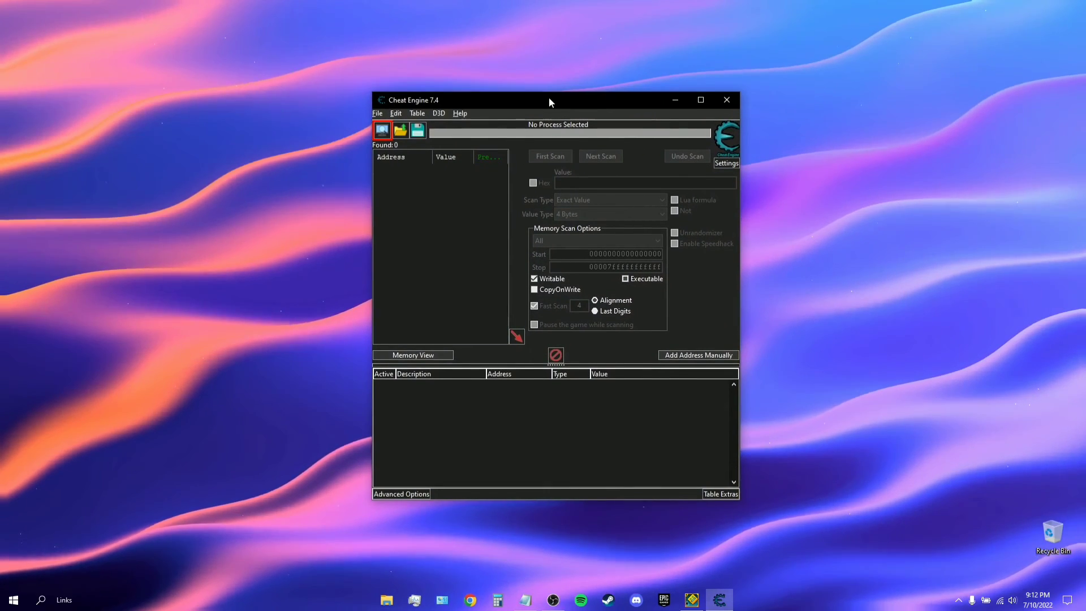
pyautogui.click(382, 132)
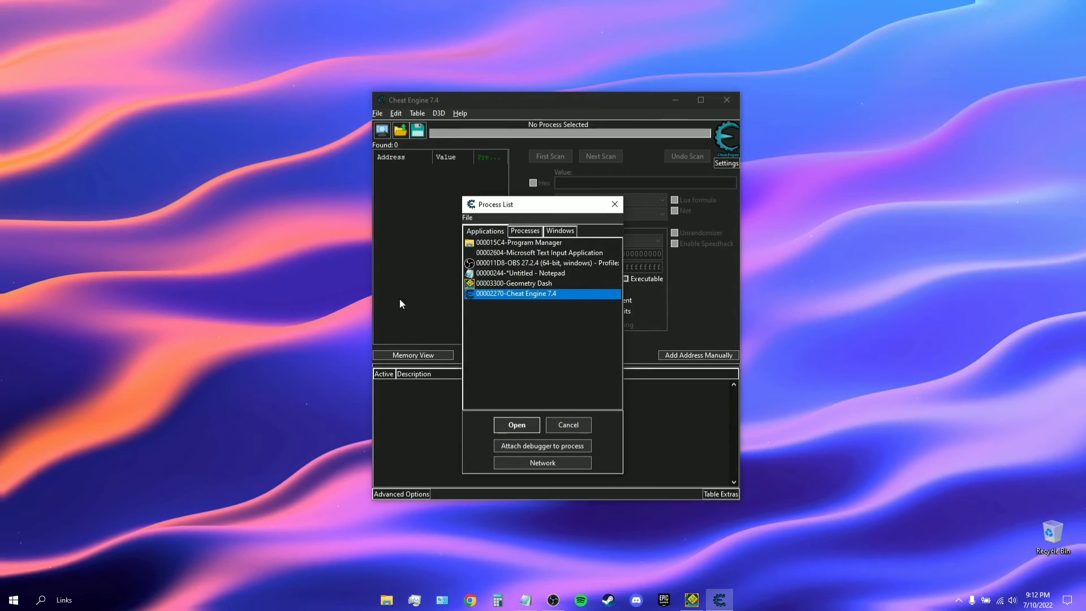
pyautogui.click(507, 285)
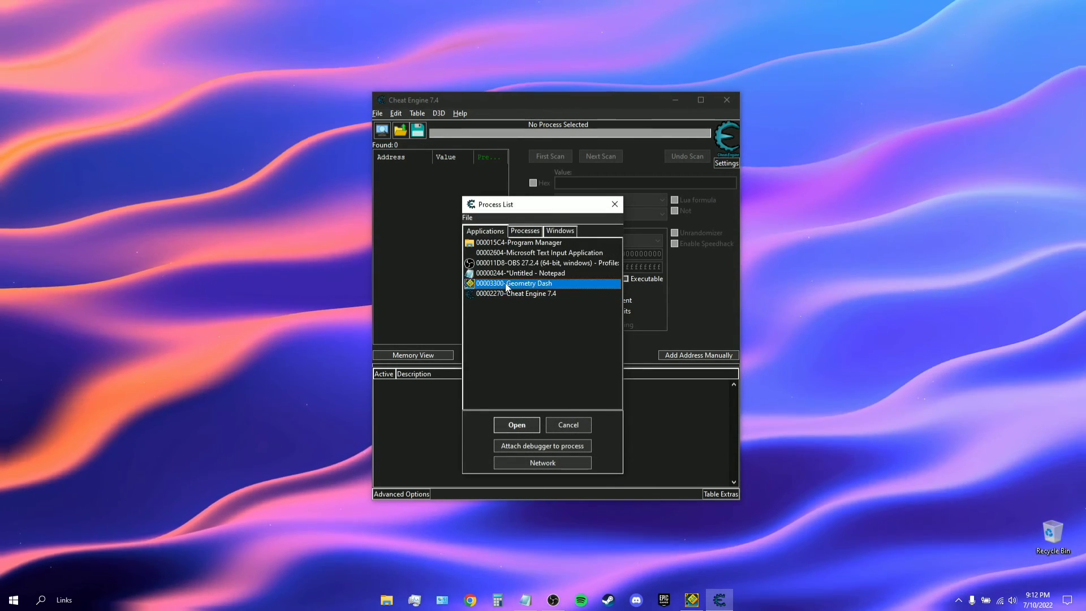
pyautogui.click(516, 425)
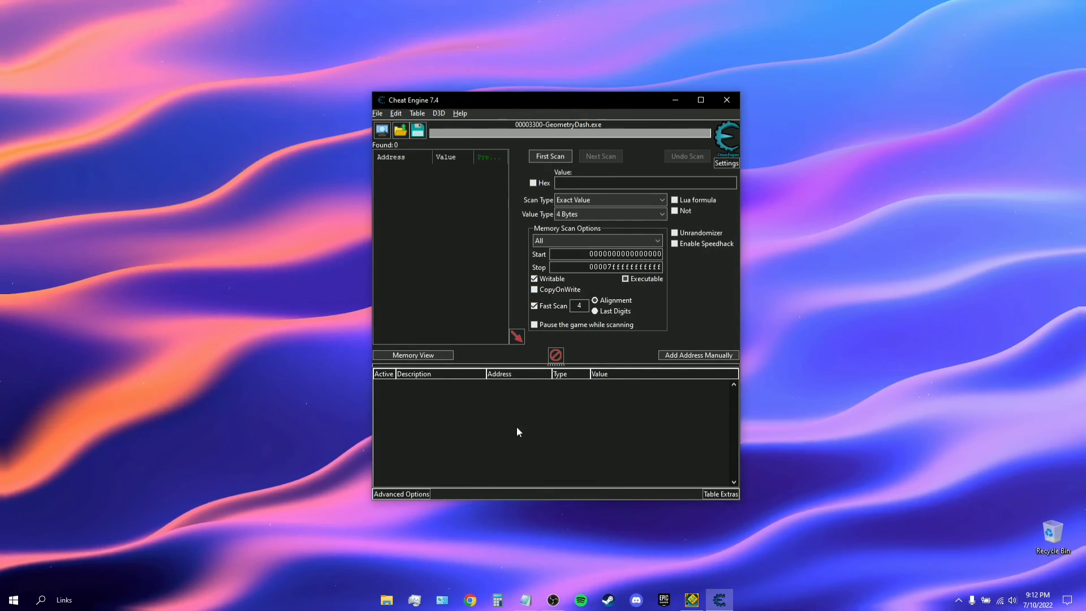
# Manually add the address GeometryDash.exe+20A1DD from the Notepad note to the address list as 4 Bytes.
pyautogui.click(683, 354)
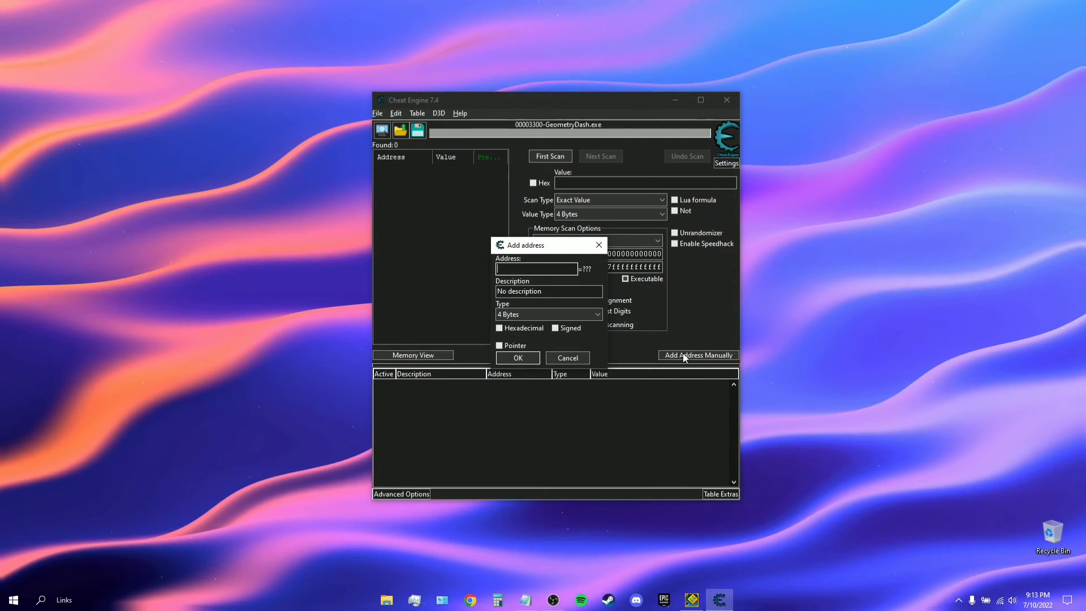
pyautogui.click(525, 599)
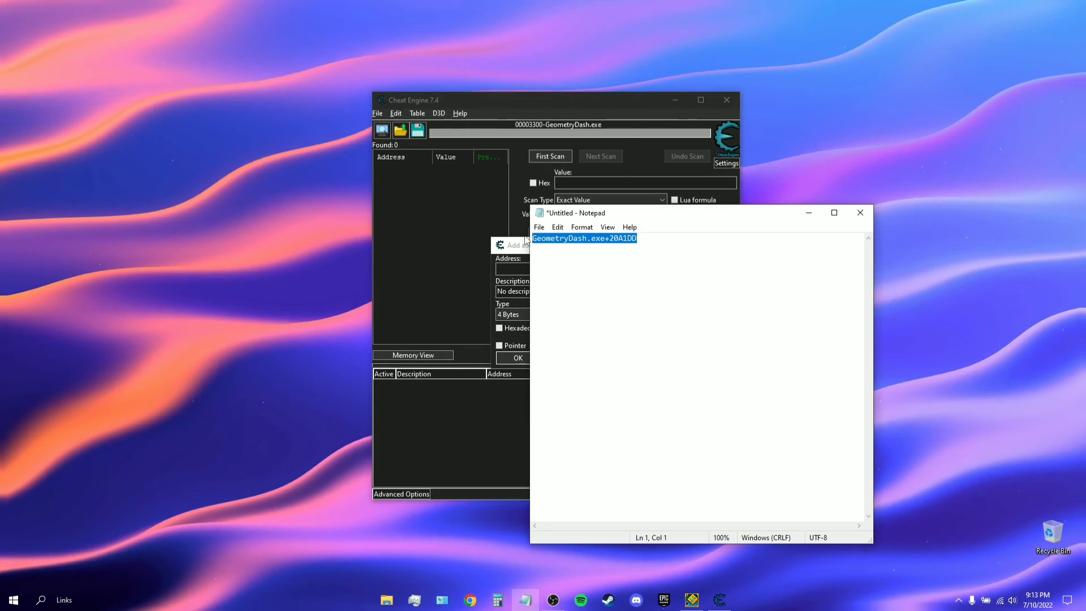
pyautogui.click(808, 213)
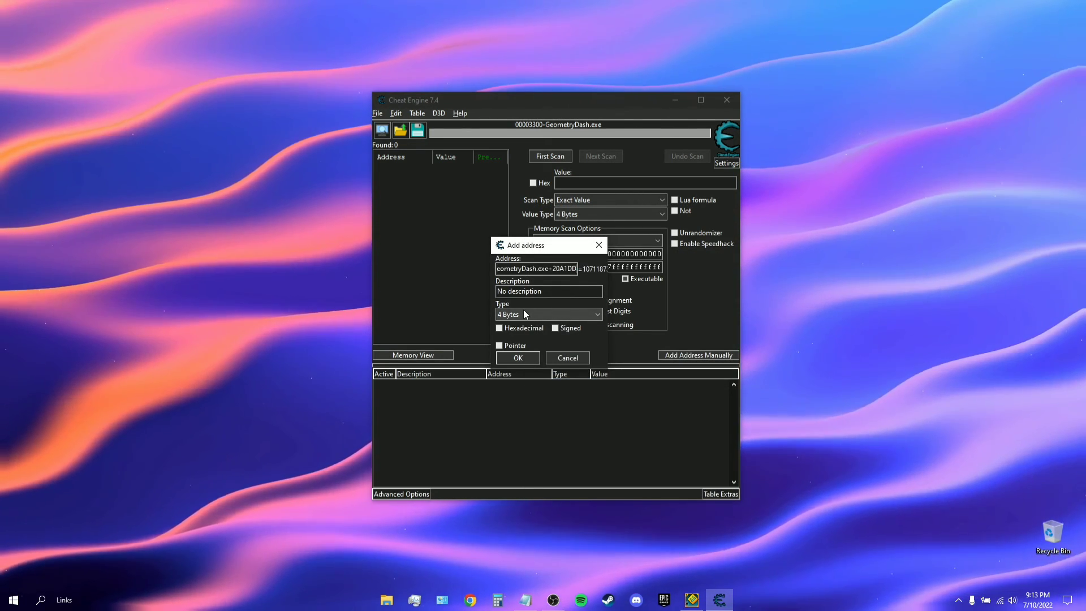
pyautogui.click(518, 357)
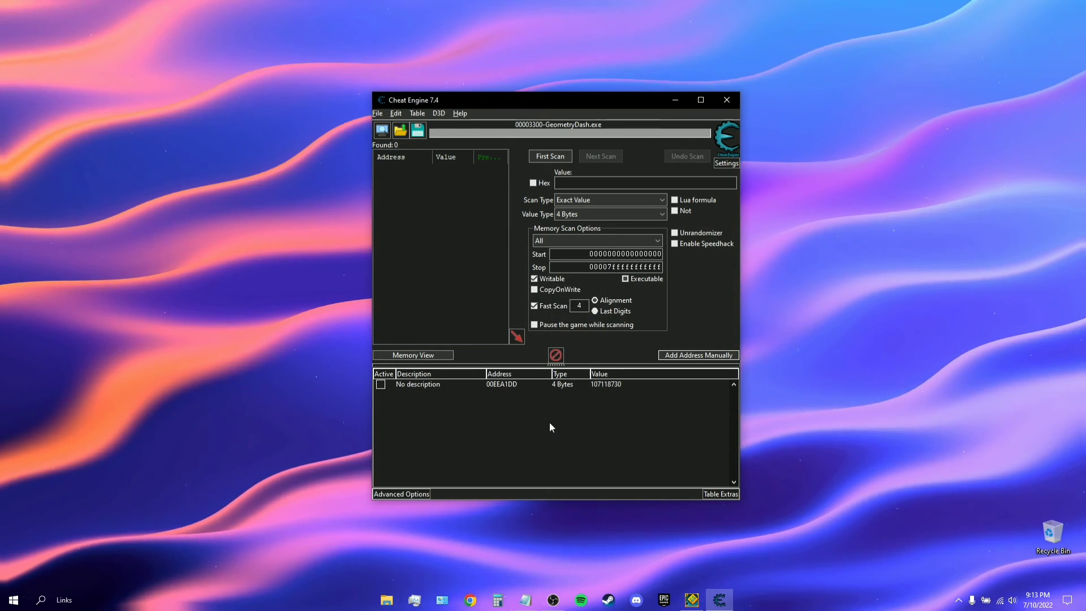
# Change the added address entry's type to 2 Bytes.
pyautogui.doubleClick(561, 385)
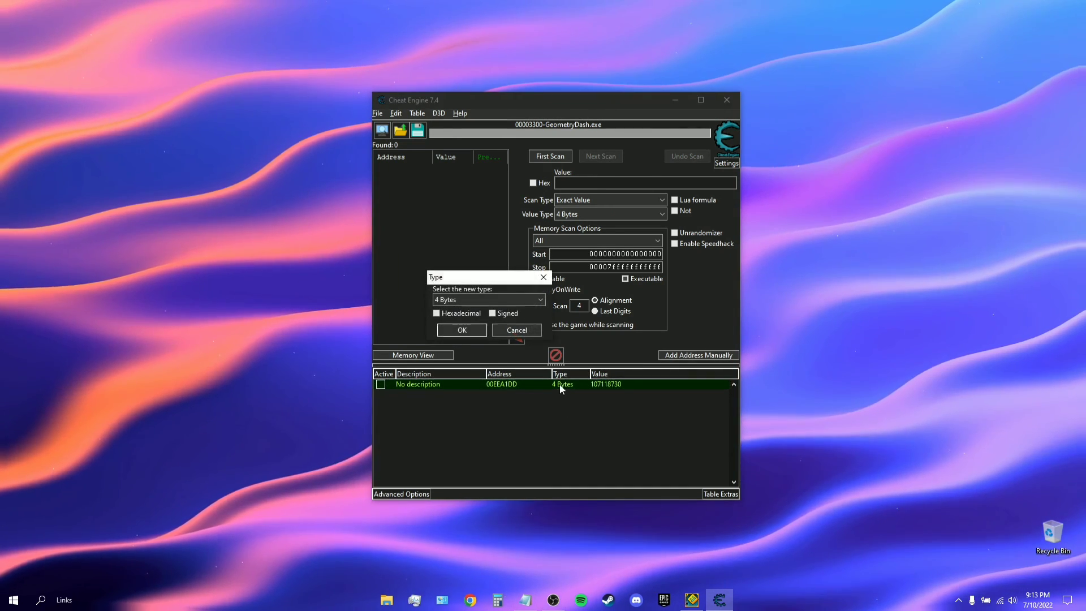
pyautogui.click(459, 300)
pyautogui.click(450, 328)
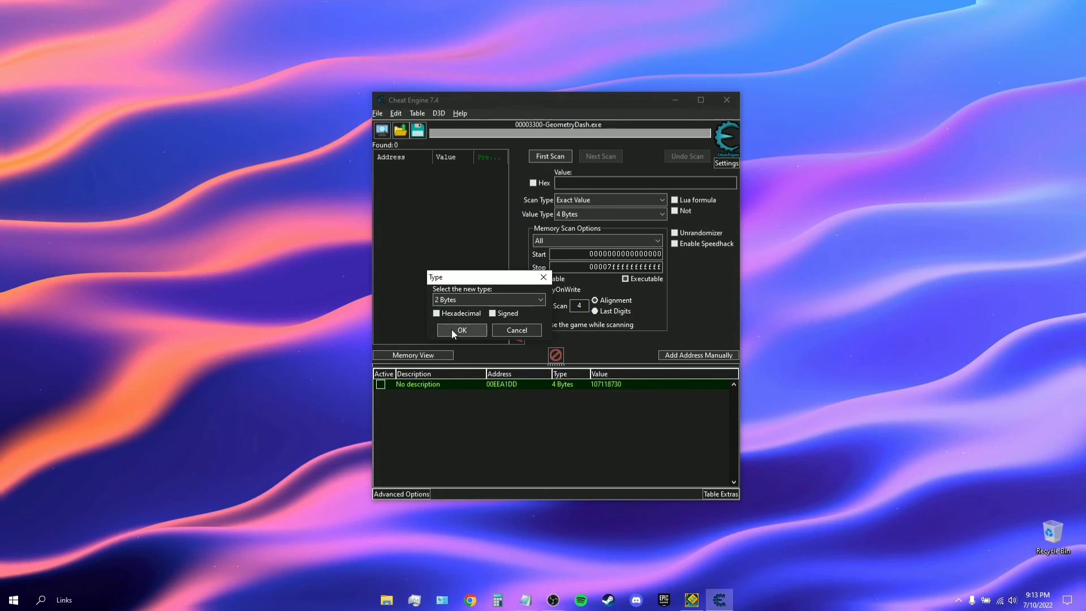
pyautogui.click(461, 329)
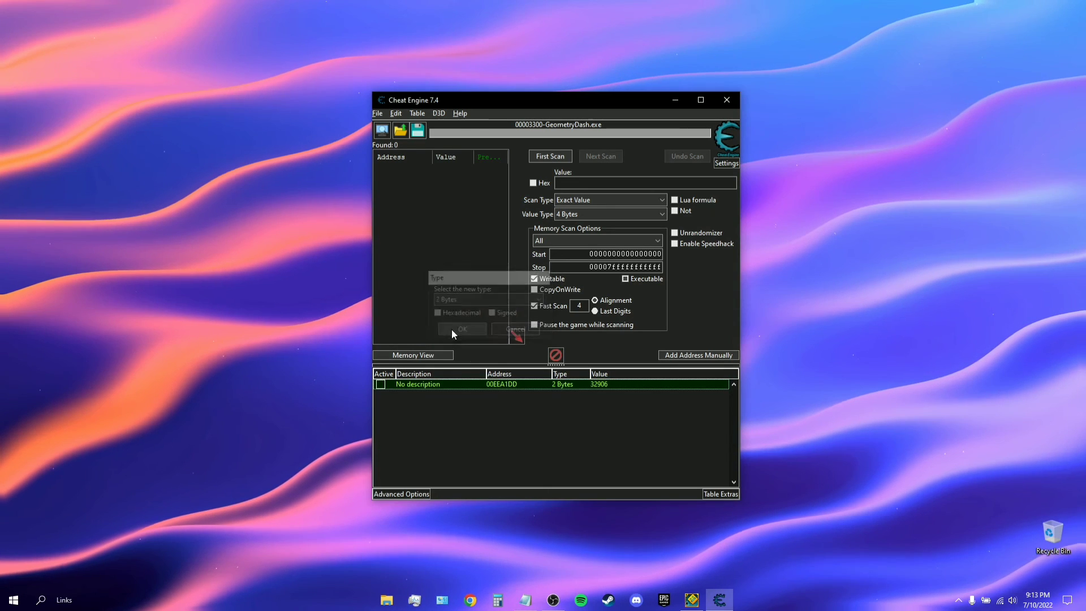
# Set the value of the added address entry to 14315.
pyautogui.doubleClick(604, 383)
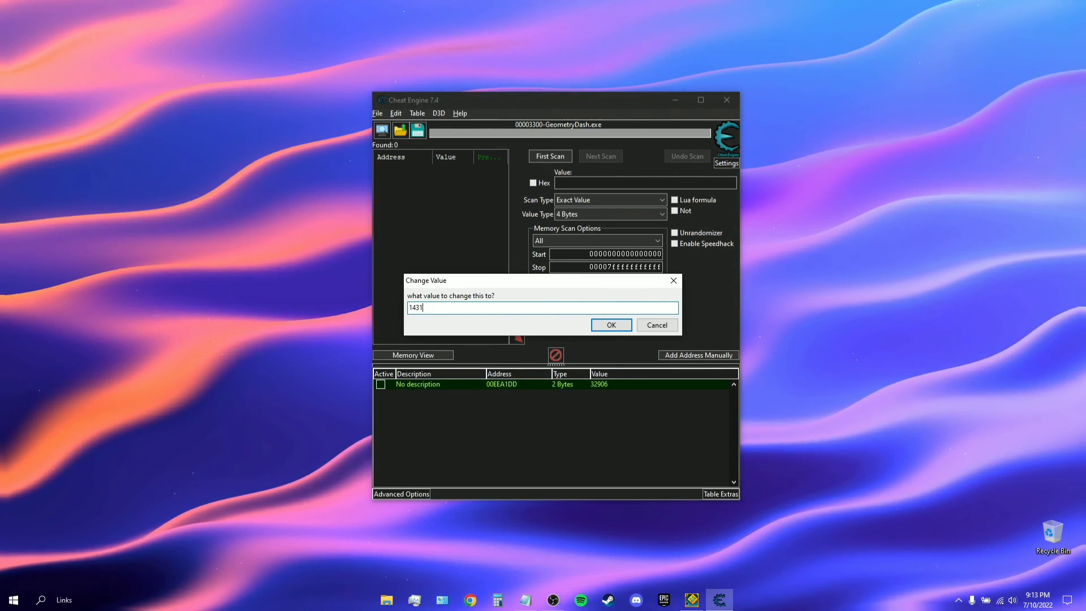
pyautogui.write('14315')
pyautogui.click(606, 325)
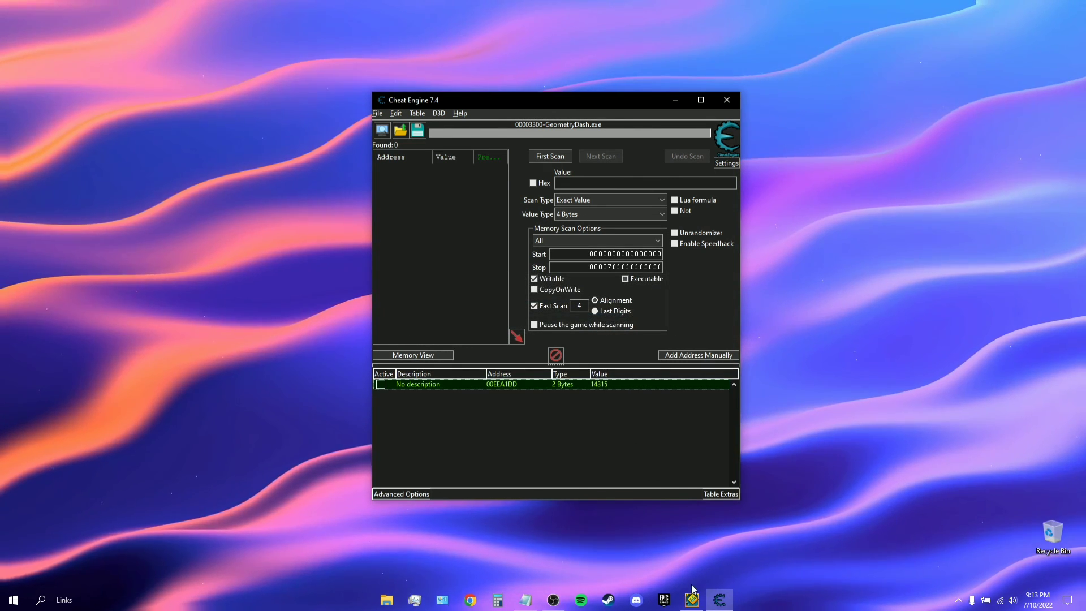
# Switch to Geometry Dash and play Stereo Madness to test whether the icon survives spikes and blocks.
pyautogui.click(691, 600)
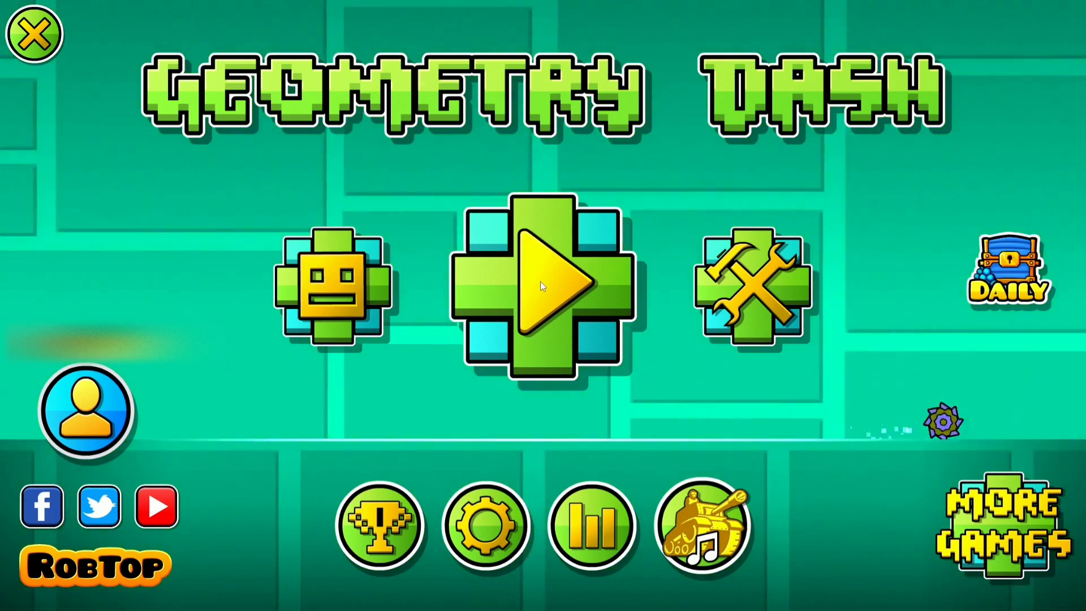
pyautogui.click(541, 281)
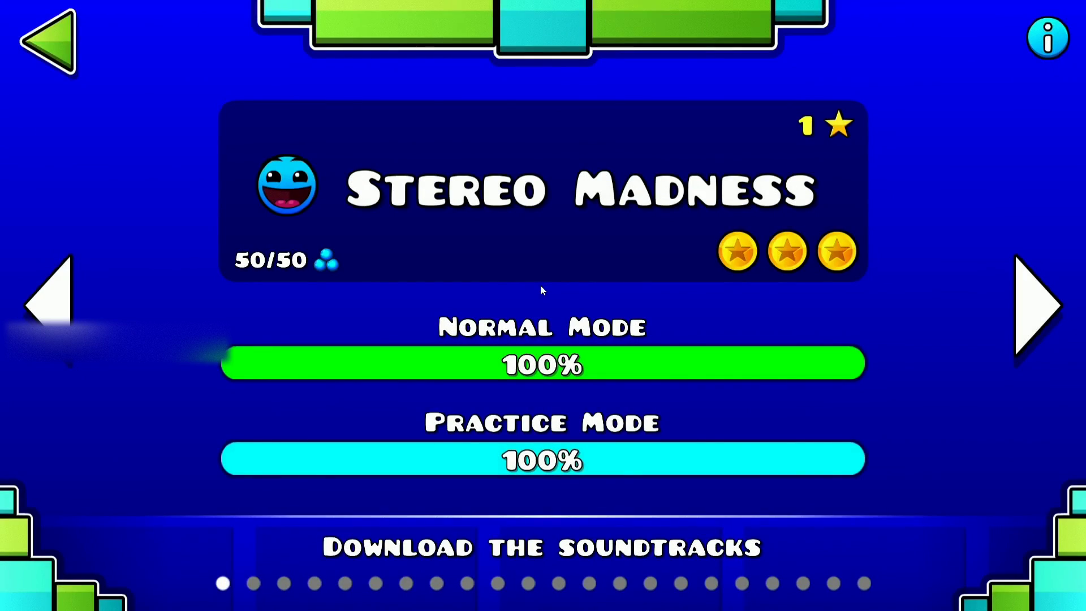
pyautogui.click(462, 246)
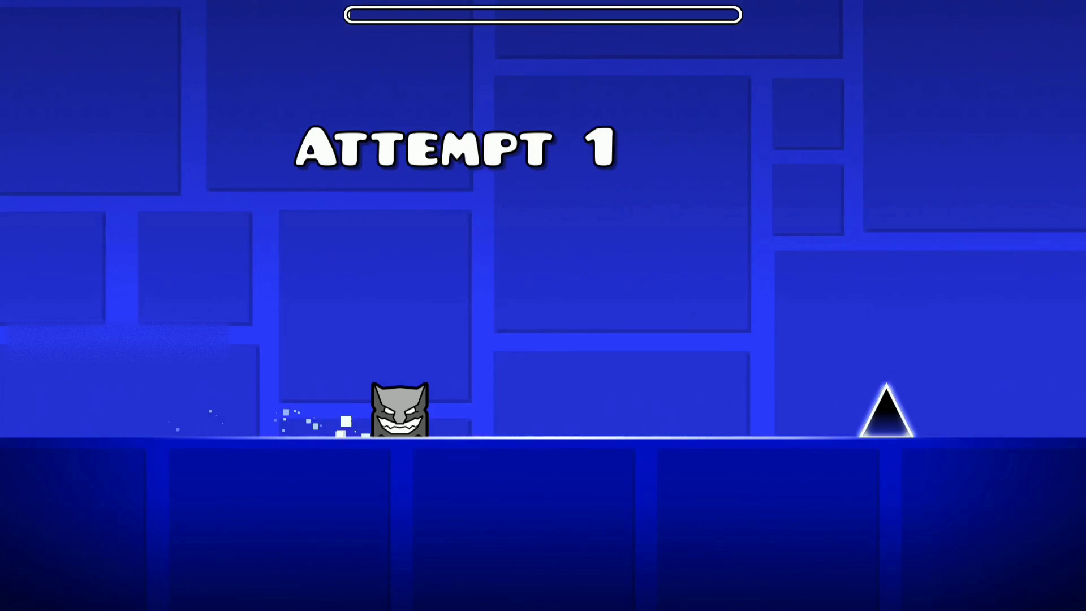
pyautogui.press('space')
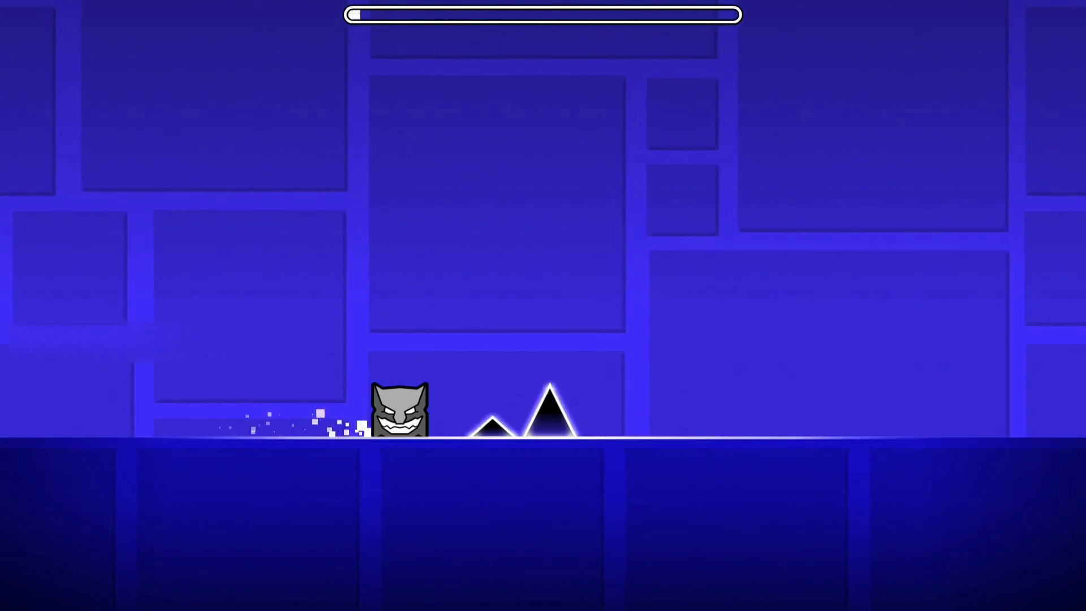
pyautogui.press('space')
pyautogui.press('space')
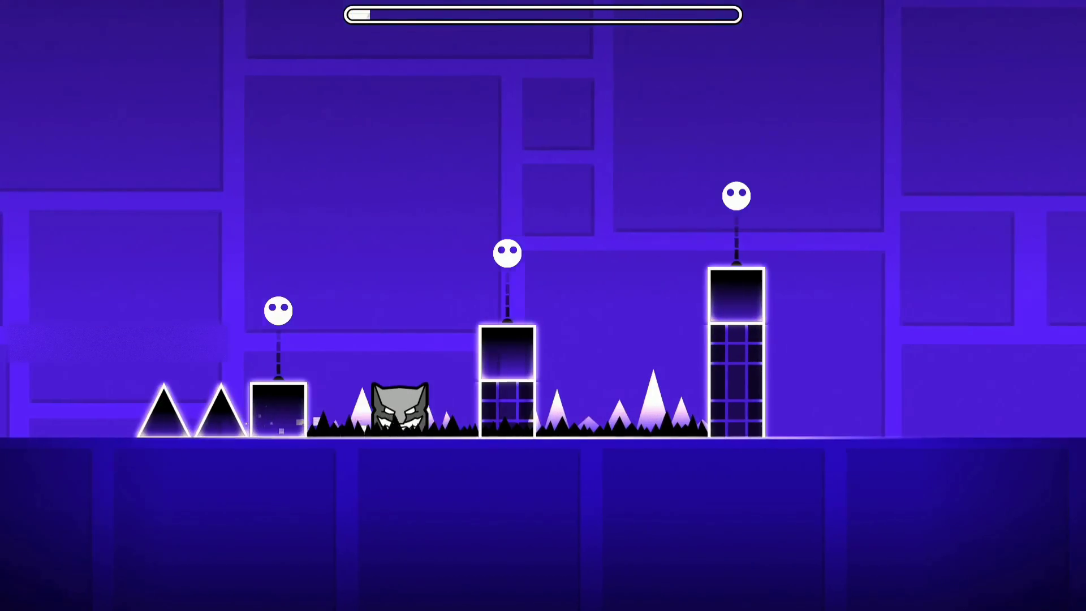
pyautogui.press('space')
pyautogui.press('space')
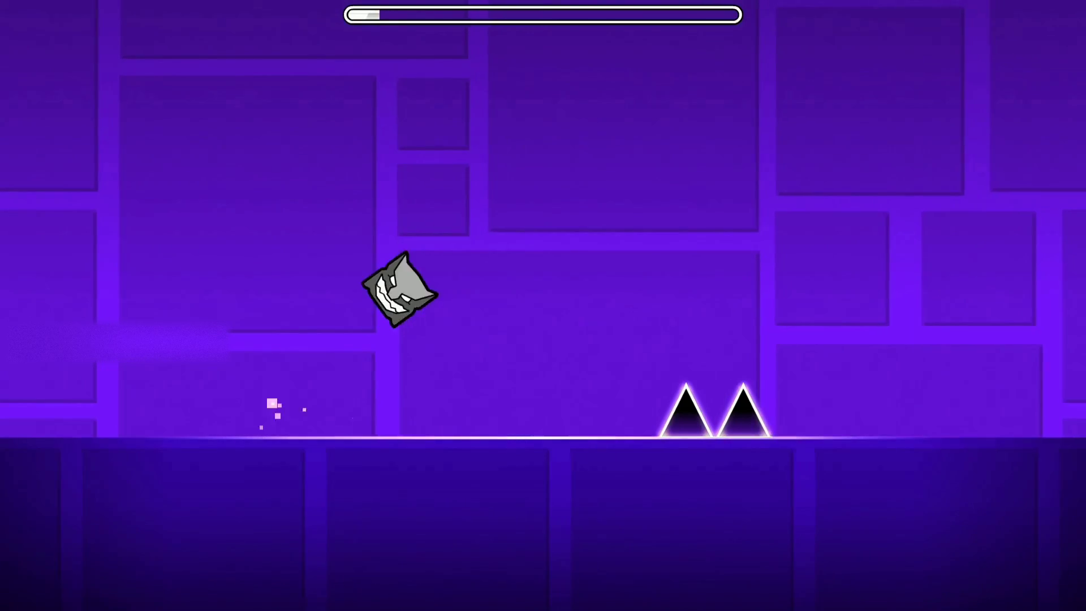
pyautogui.press('space')
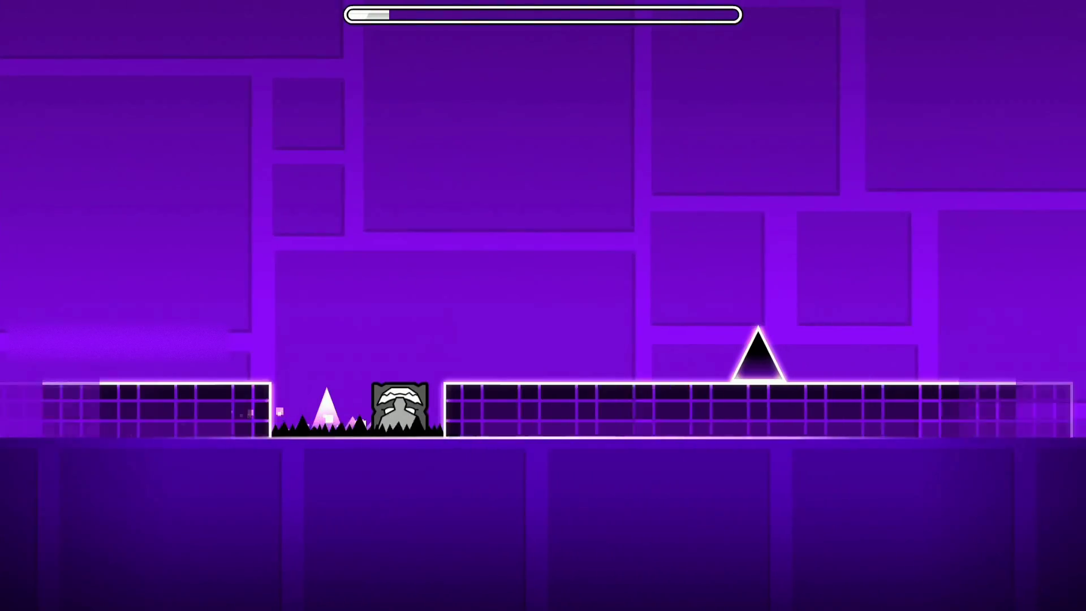